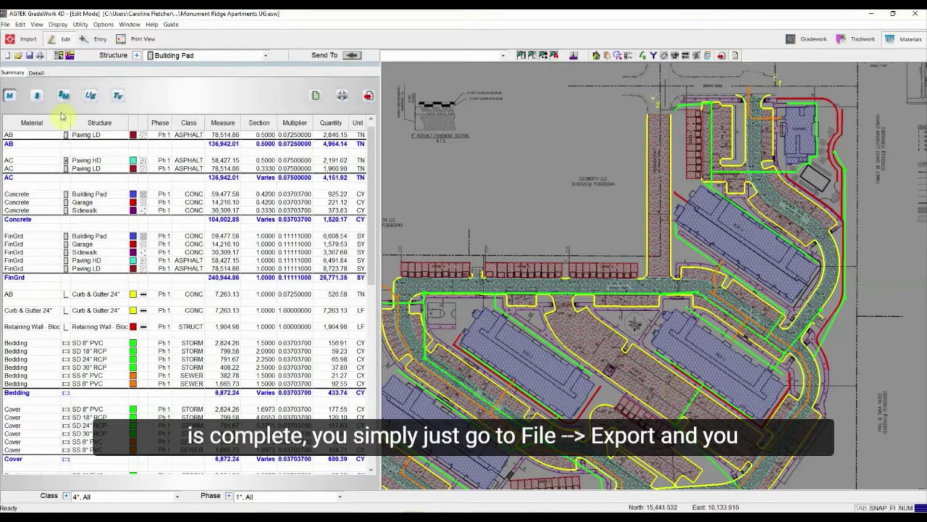
Export the takeoff as a KMZ, overwriting Monument Ridge Apartments.kmz in the Gordon Construction folder.
{"action": "left_click", "coordinate": [4, 25]}
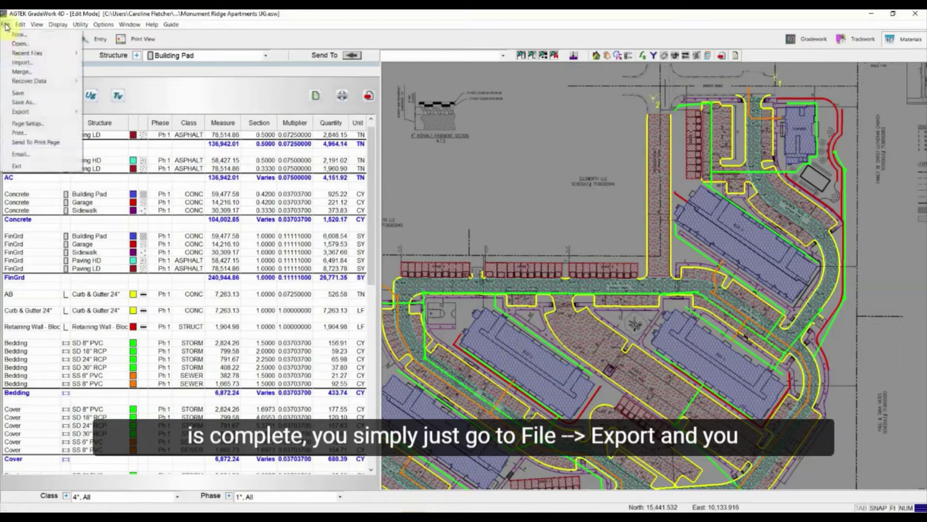
{"action": "mouse_move", "coordinate": [24, 111]}
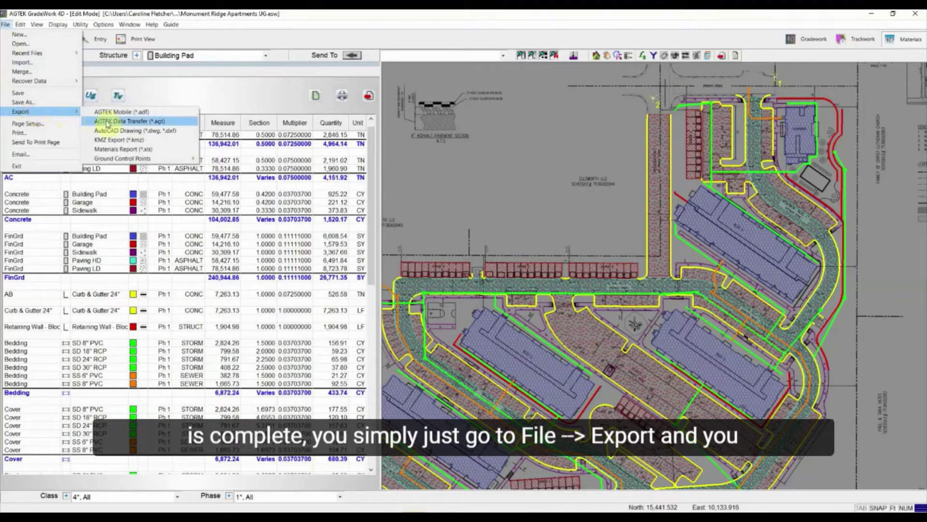
{"action": "left_click", "coordinate": [156, 141]}
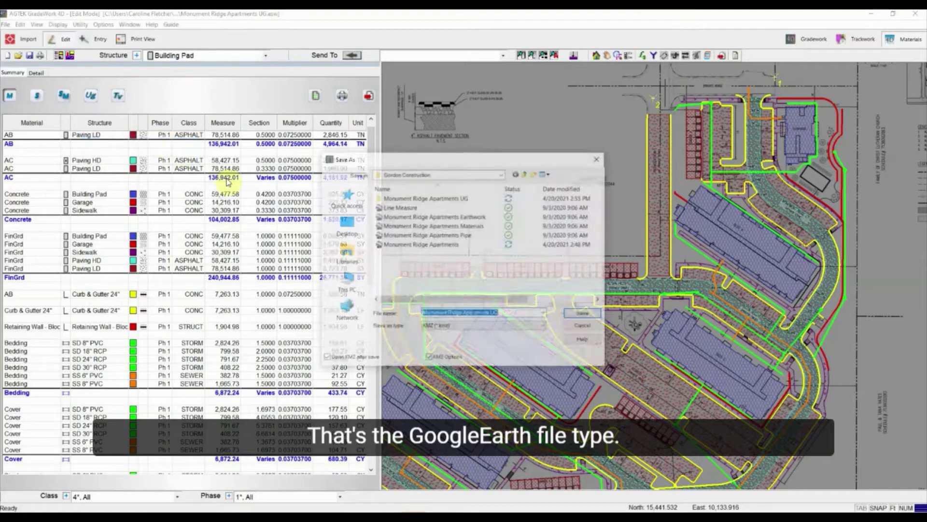
{"action": "left_click", "coordinate": [422, 244]}
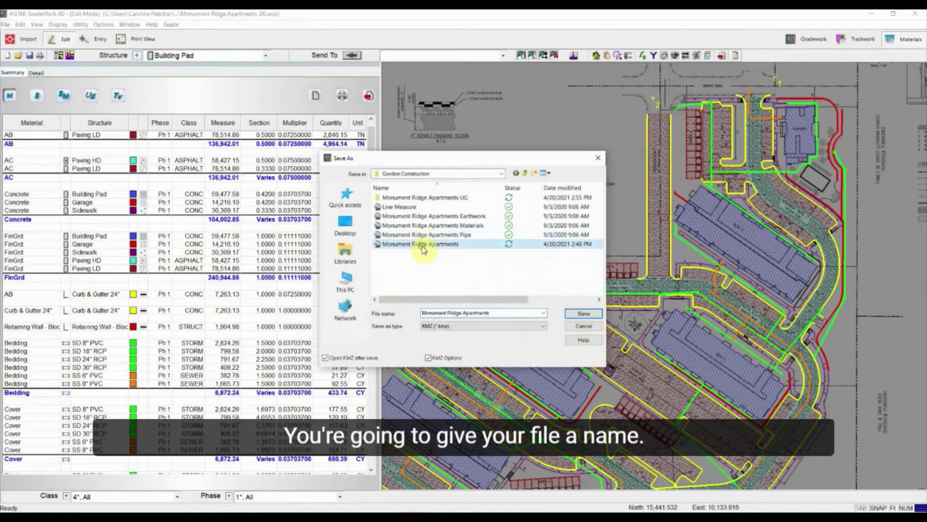
{"action": "left_click", "coordinate": [583, 314]}
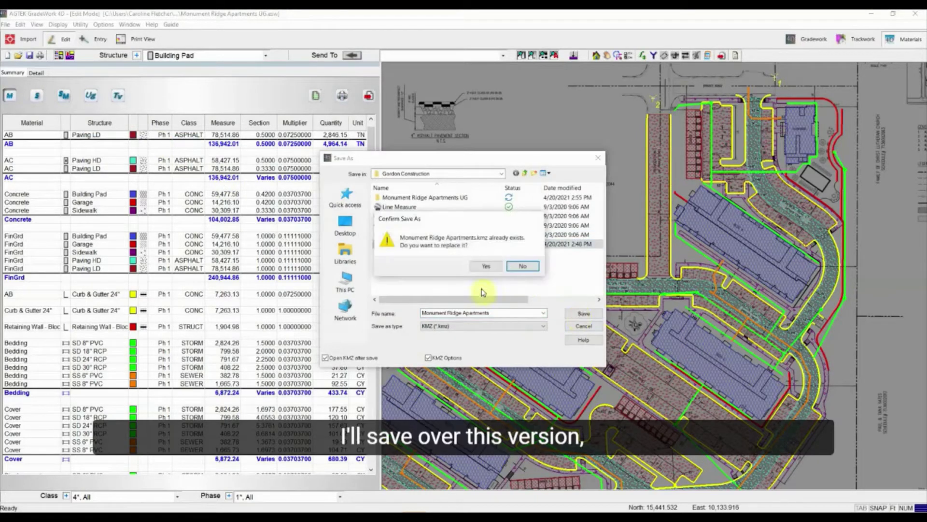
{"action": "left_click", "coordinate": [486, 265]}
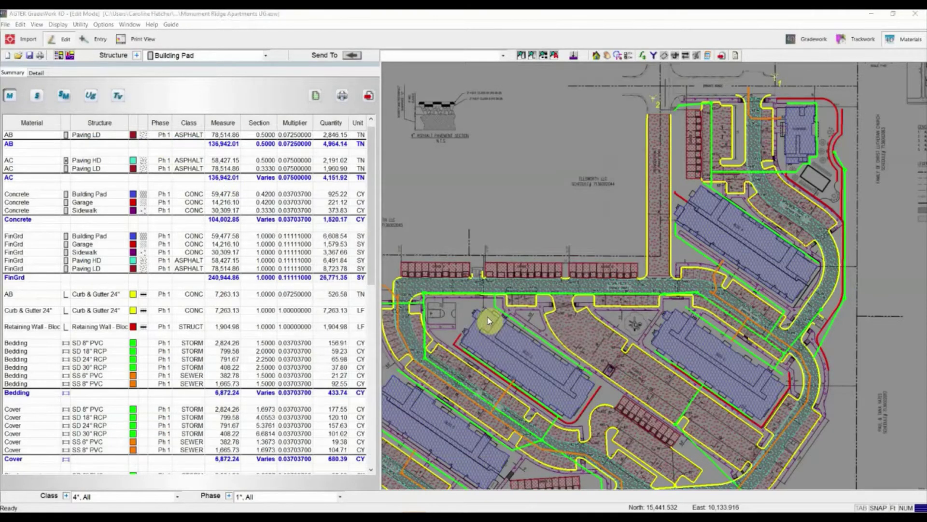
Move the KMZ File Export dialog up-left and enlarge it so all layers and sheets show.
{"action": "left_click_drag", "start_coordinate": [476, 135], "coordinate": [434, 92]}
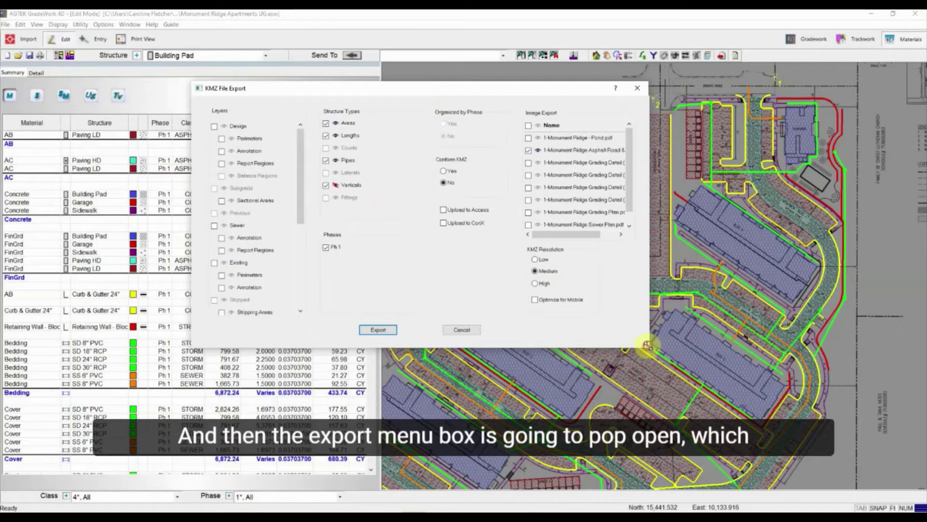
{"action": "left_click_drag", "start_coordinate": [645, 344], "coordinate": [721, 391]}
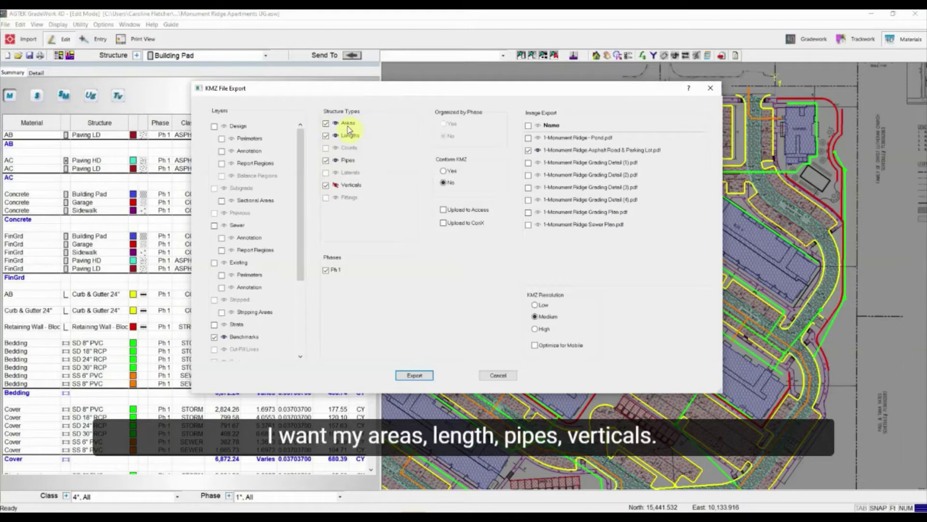
Make Verticals visible, include the Sewer Plan sheet with its visibility toggled, and export.
{"action": "left_click", "coordinate": [336, 187]}
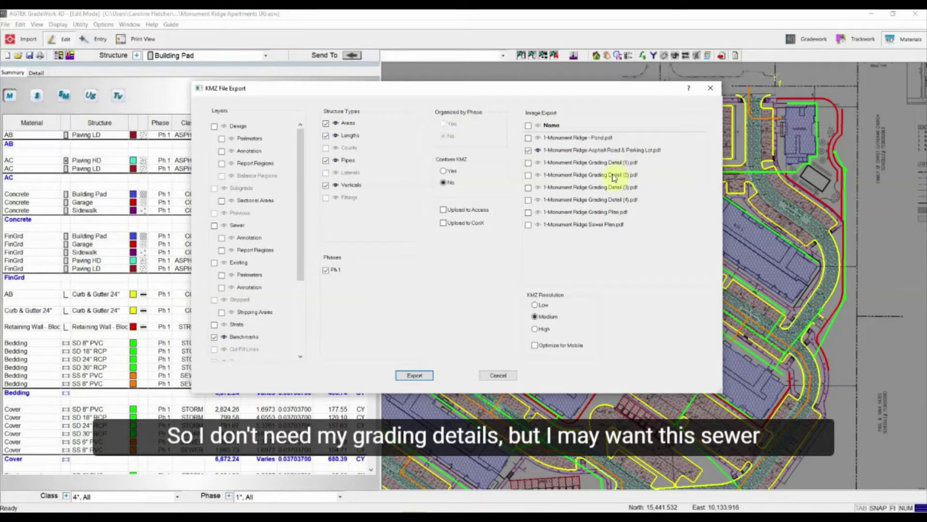
{"action": "left_click", "coordinate": [529, 225]}
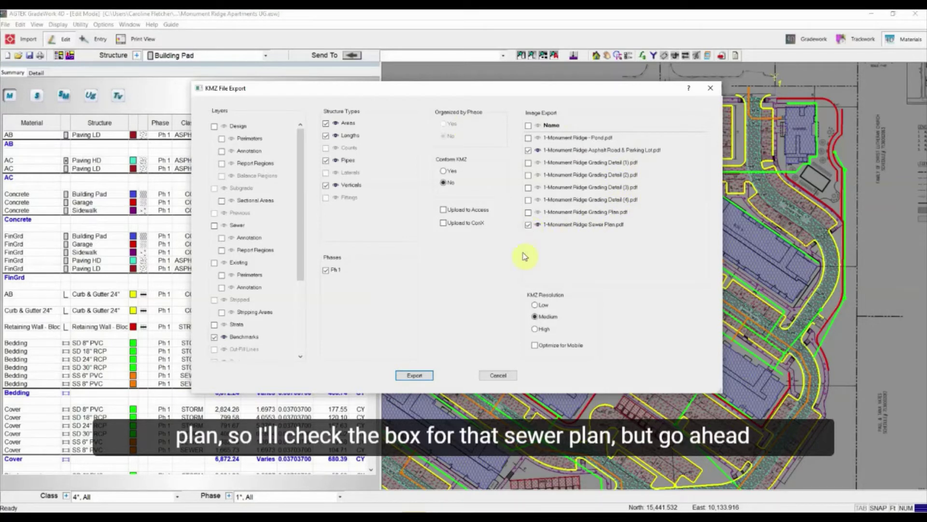
{"action": "left_click", "coordinate": [538, 225]}
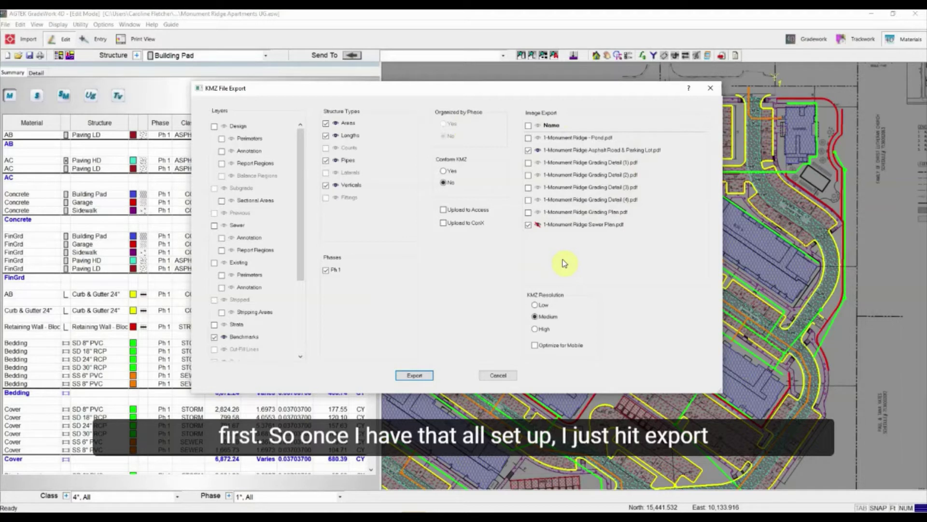
{"action": "left_click", "coordinate": [414, 375]}
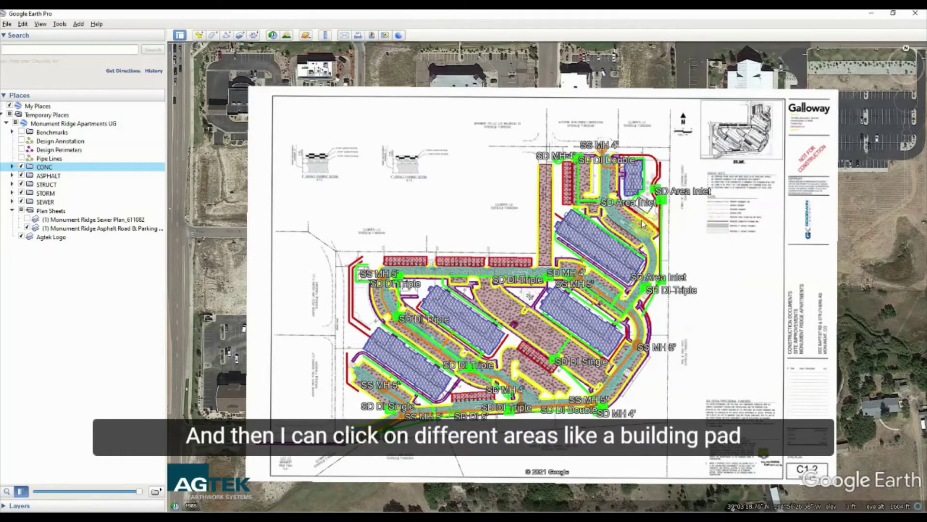
Inspect quantities for two building pads and the garage section, then close the Building Pad popup.
{"action": "left_click", "coordinate": [608, 247]}
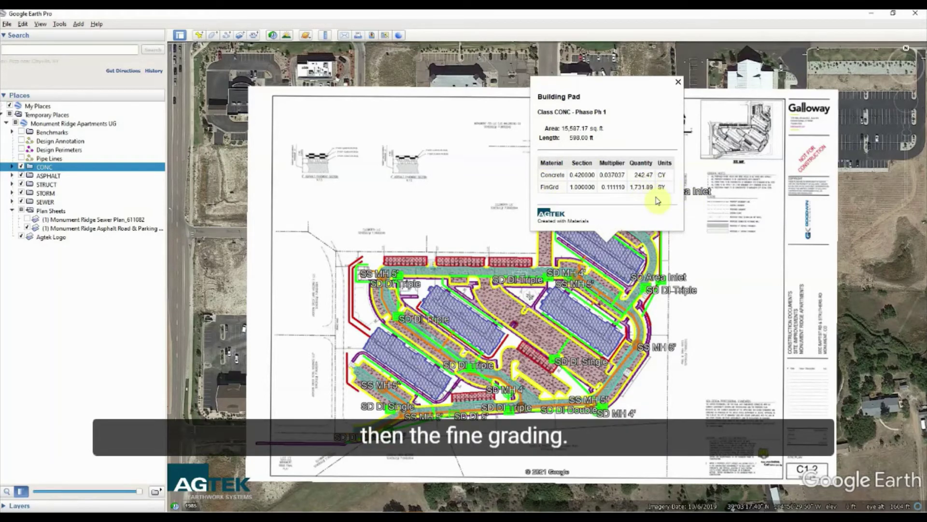
{"action": "left_click", "coordinate": [472, 264]}
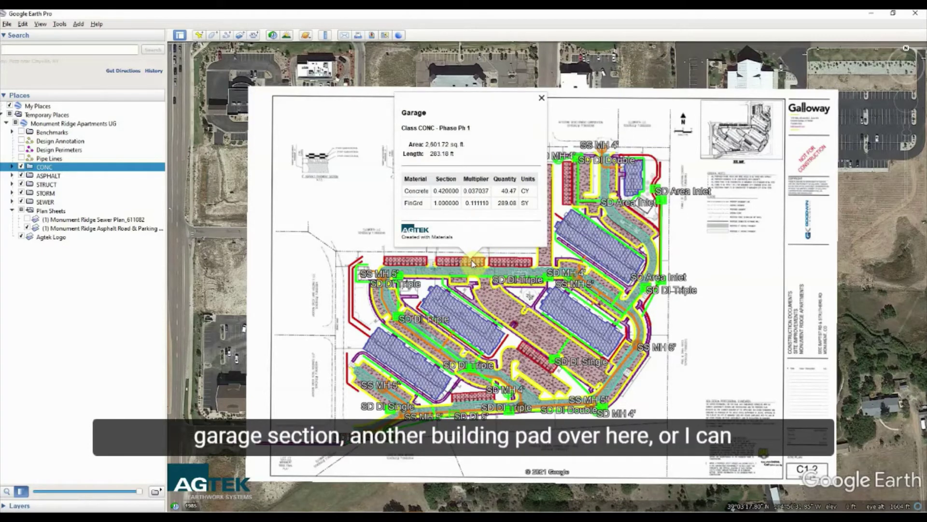
{"action": "left_click", "coordinate": [458, 314]}
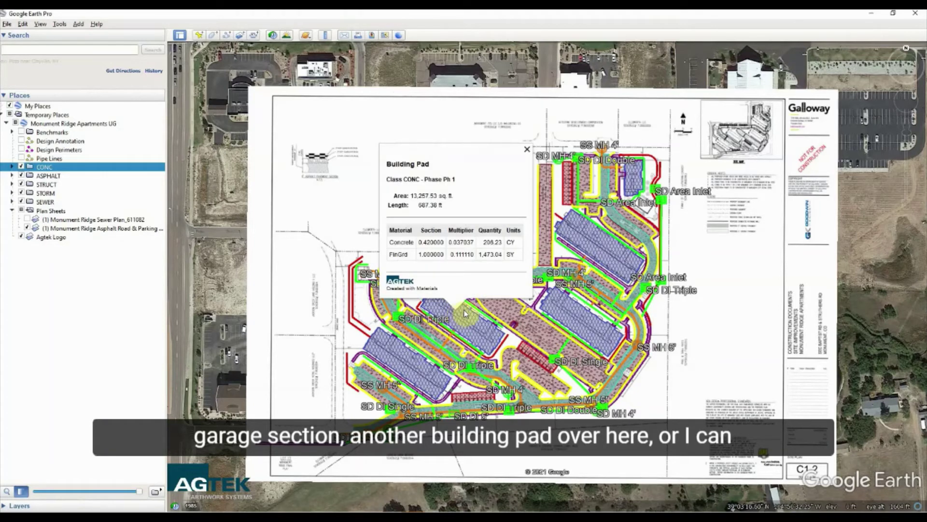
{"action": "left_click", "coordinate": [582, 389]}
Show the SD 18" RCP storm pipe's trench details: 1:1 flare slope, 48.0 in bottom width.
{"action": "left_click", "coordinate": [576, 424]}
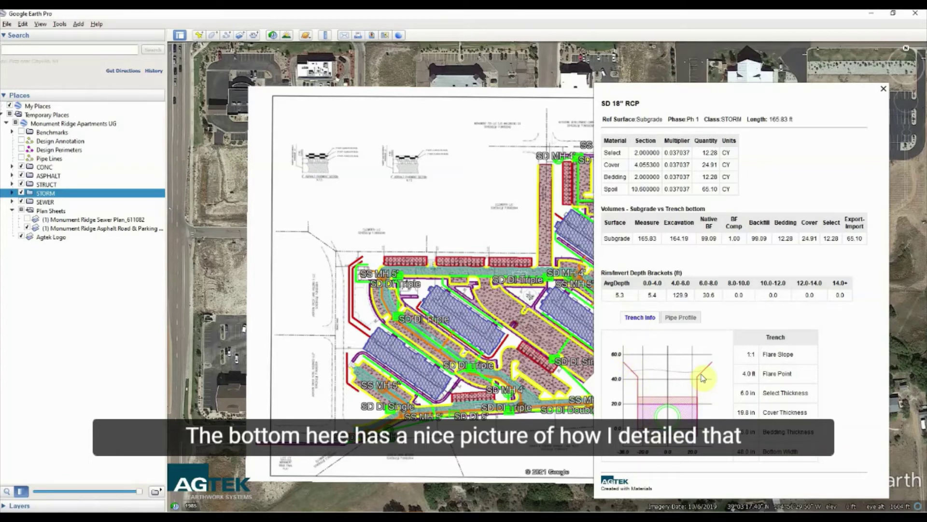
Switch the SD 18" RCP balloon to its Pipe Profile chart showing the 4.3% slope.
{"action": "left_click", "coordinate": [686, 323]}
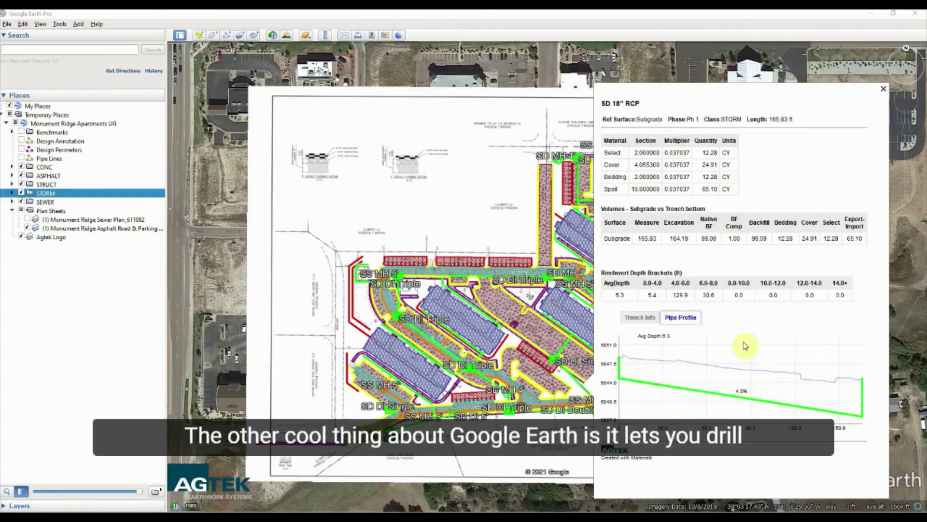
Close the SD 18" RCP info panel to reveal the full plan sheet overlay.
{"action": "left_click", "coordinate": [883, 89]}
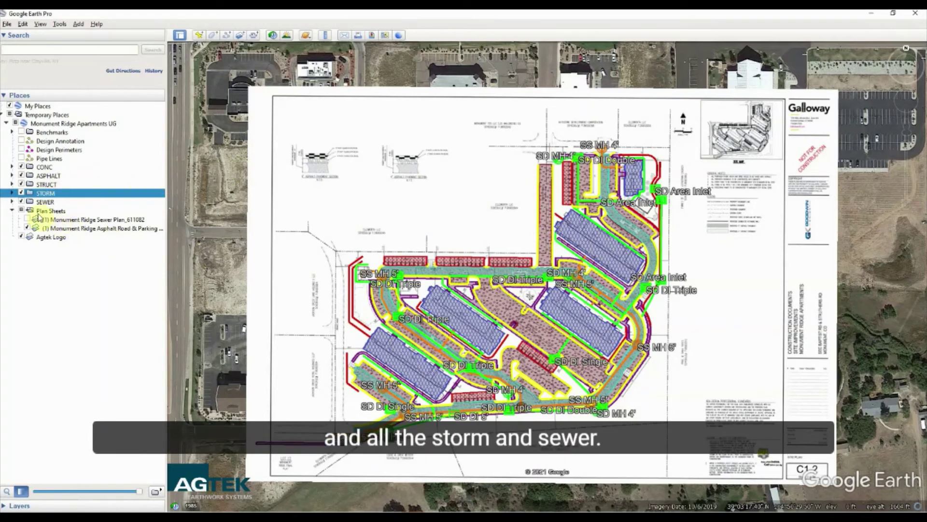
Hide the SEWER, STORM, STRUCT and CONC layers, keep only ASPHALT on, and recenter the paving.
{"action": "left_click", "coordinate": [21, 202]}
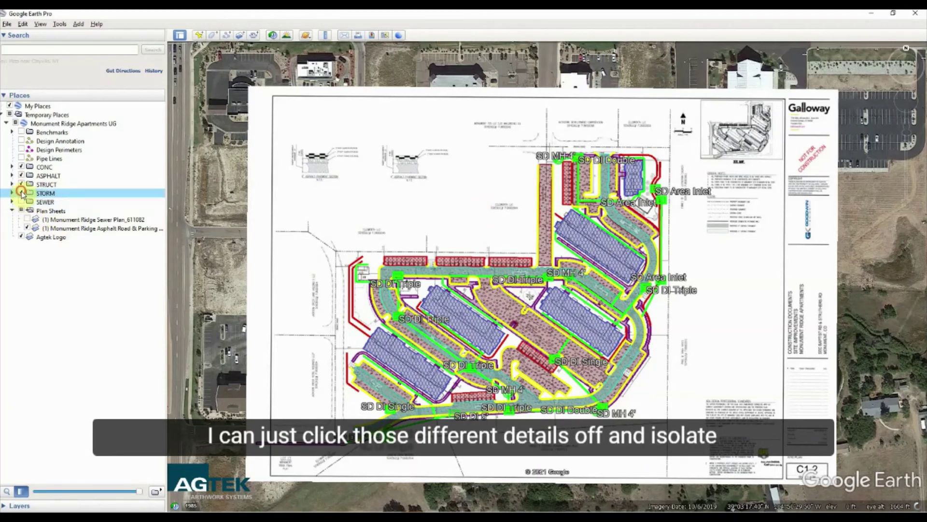
{"action": "left_click", "coordinate": [21, 192]}
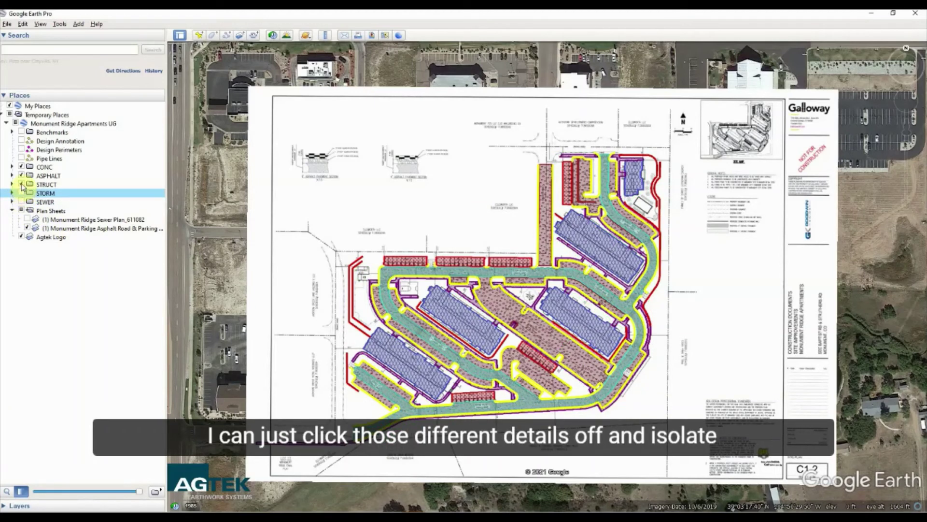
{"action": "left_click", "coordinate": [21, 184]}
{"action": "left_click", "coordinate": [21, 175]}
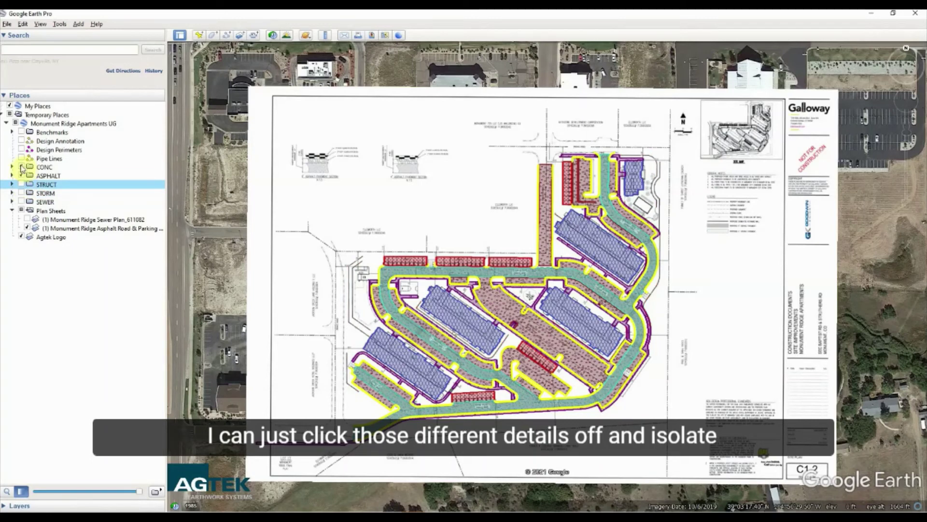
{"action": "left_click", "coordinate": [21, 167]}
{"action": "left_click", "coordinate": [21, 176]}
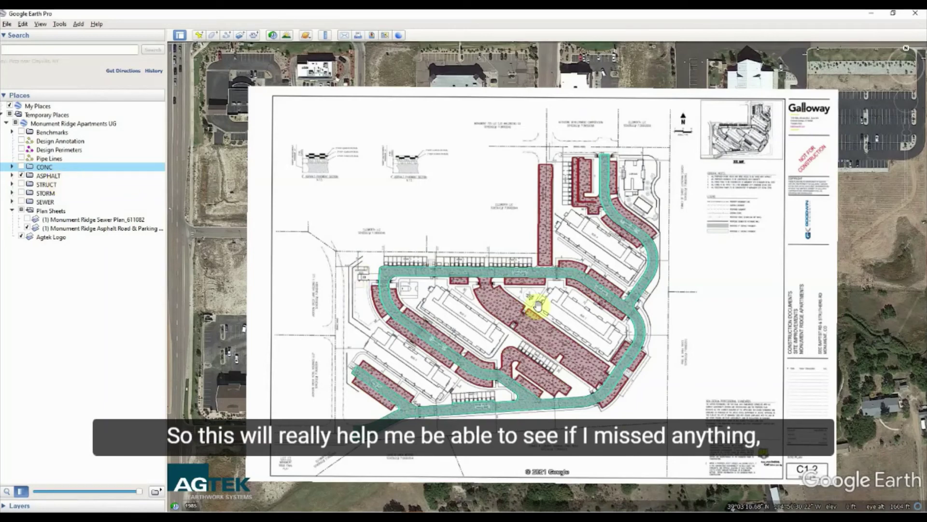
{"action": "left_click_drag", "start_coordinate": [564, 300], "coordinate": [586, 285]}
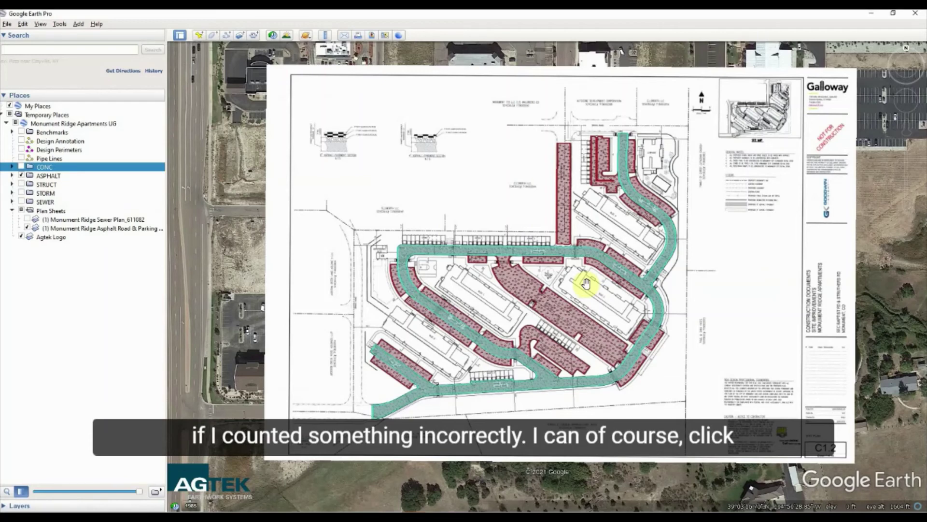
Open the Paving LD area popup (22,625.44 sq ft) and expand ASPHALT > Area to list Paving LD/HD.
{"action": "left_click", "coordinate": [563, 310]}
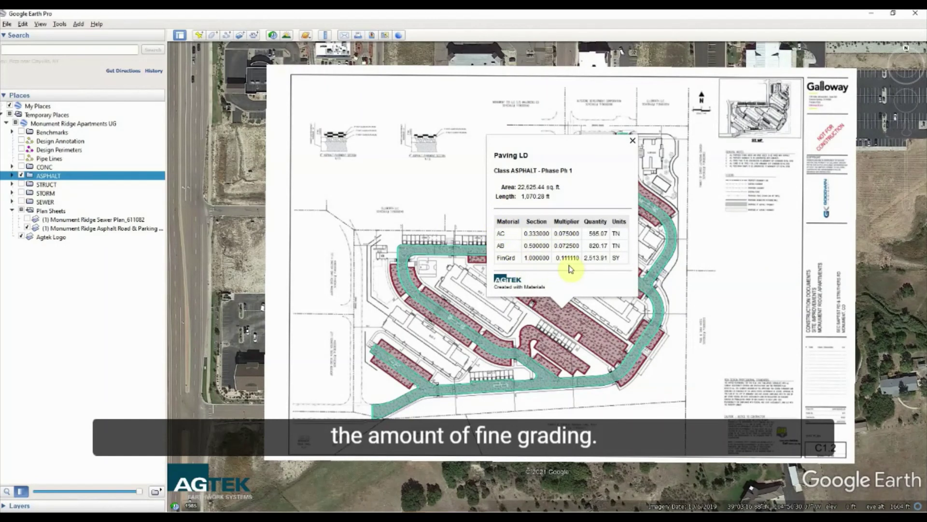
{"action": "left_click", "coordinate": [12, 176]}
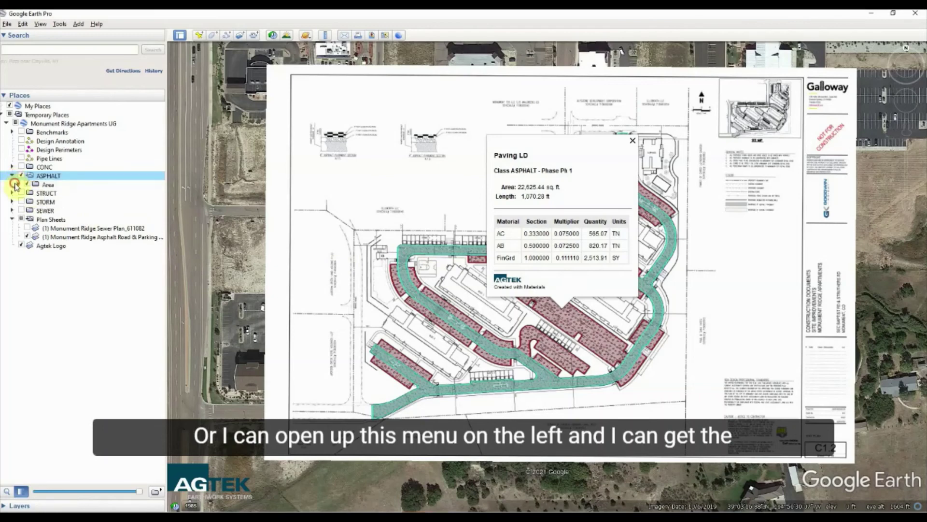
{"action": "left_click", "coordinate": [18, 185]}
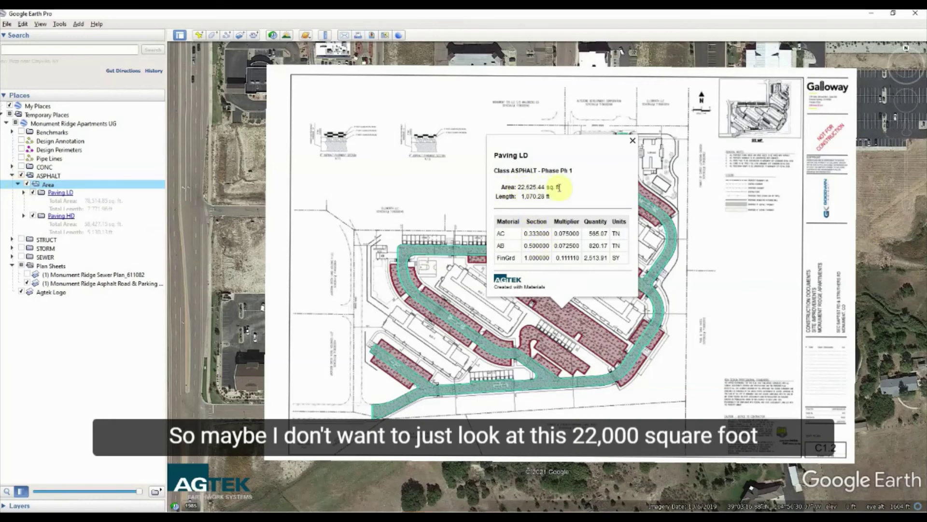
Display Paving LD layer totals: 78,514.85 sq ft, 1,950.91 TN AC, 2,846.16 TN AB.
{"action": "left_click", "coordinate": [62, 193]}
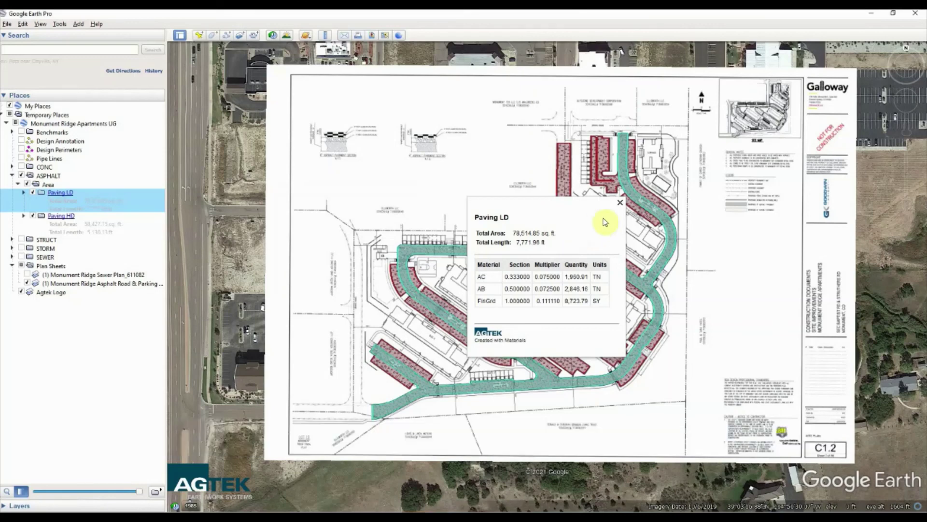
Dismiss the Paving LD totals balloon so the asphalt paving areas show clearly over the plan sheet.
{"action": "left_click", "coordinate": [621, 202]}
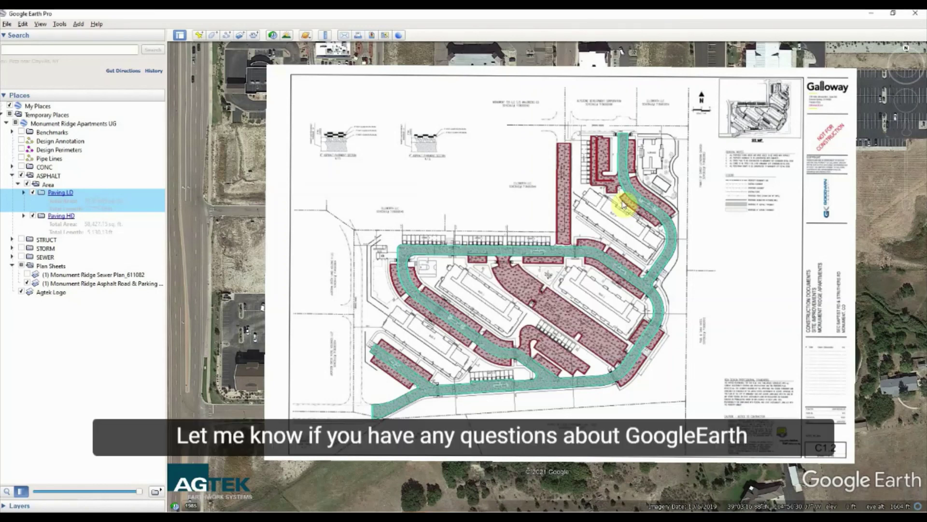